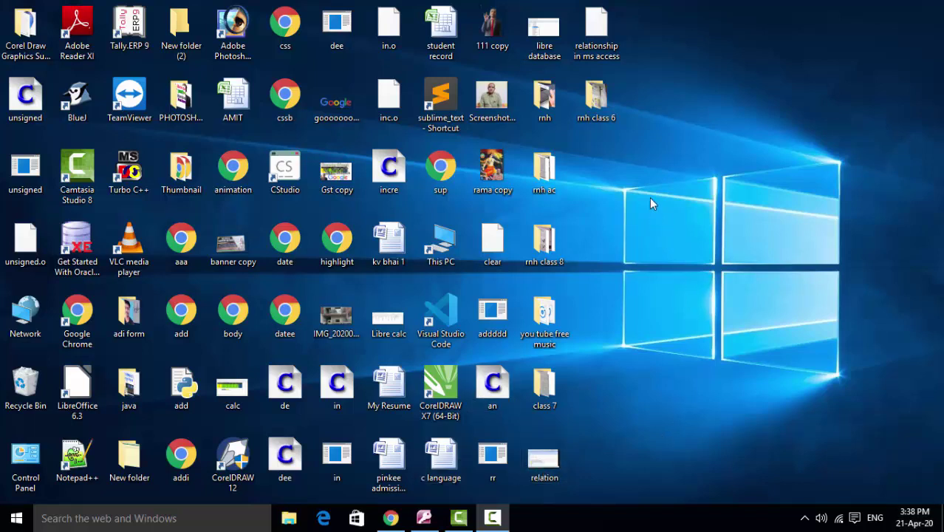
- Refresh the Windows desktop four times, then return to the Access database window
right_click(665, 228)
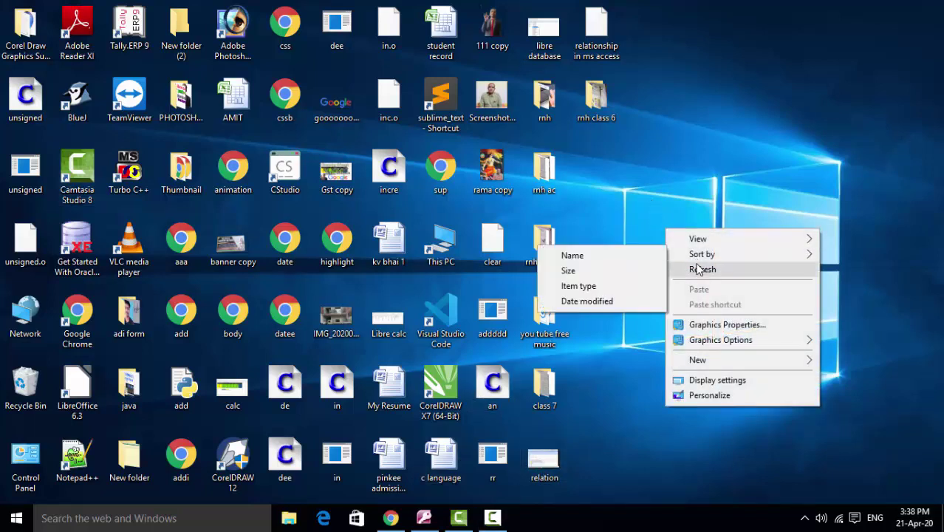
click(698, 269)
right_click(635, 188)
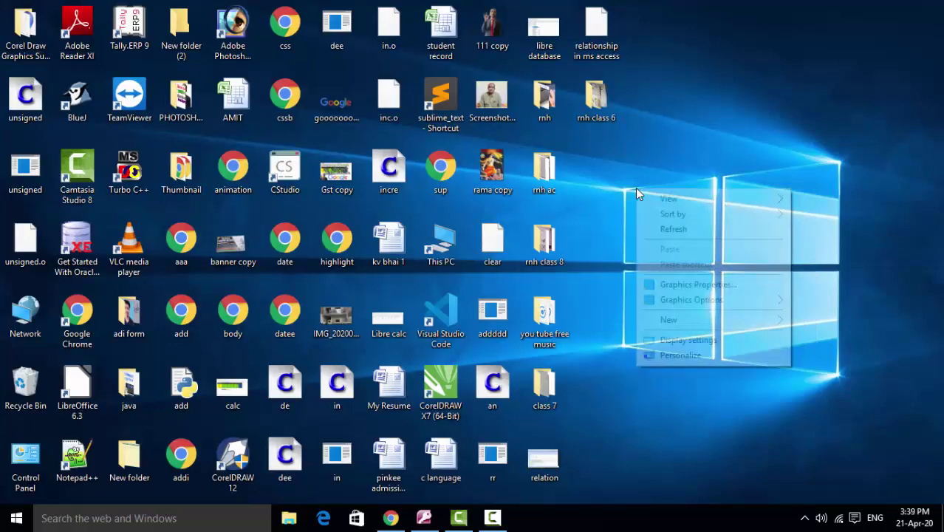
click(659, 229)
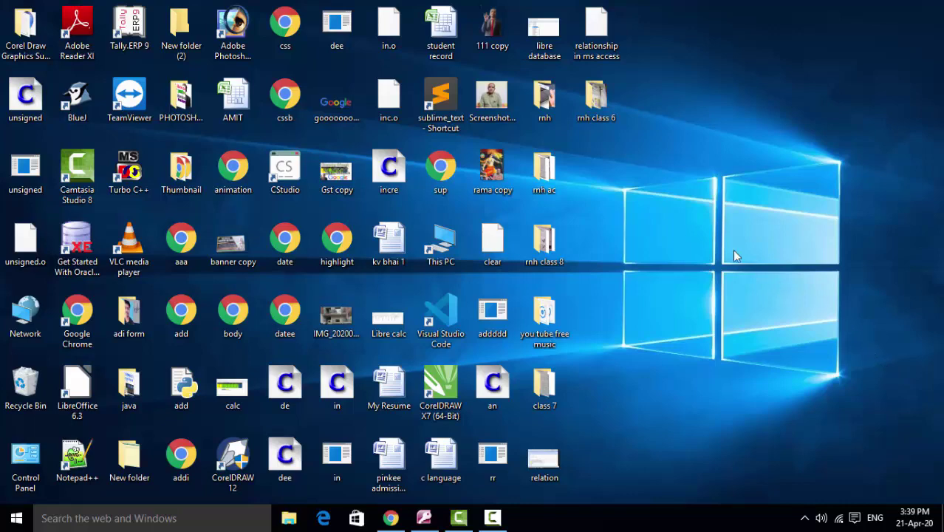
right_click(662, 181)
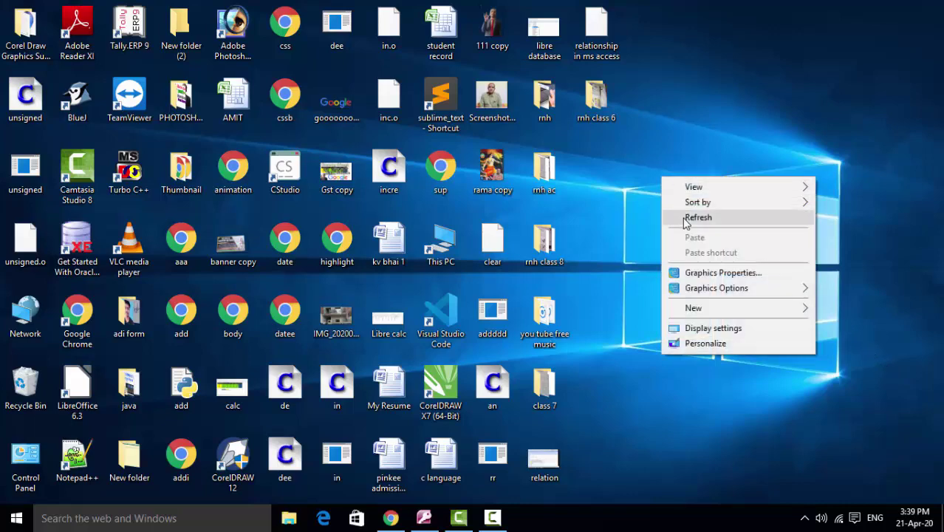
right_click(684, 218)
click(692, 252)
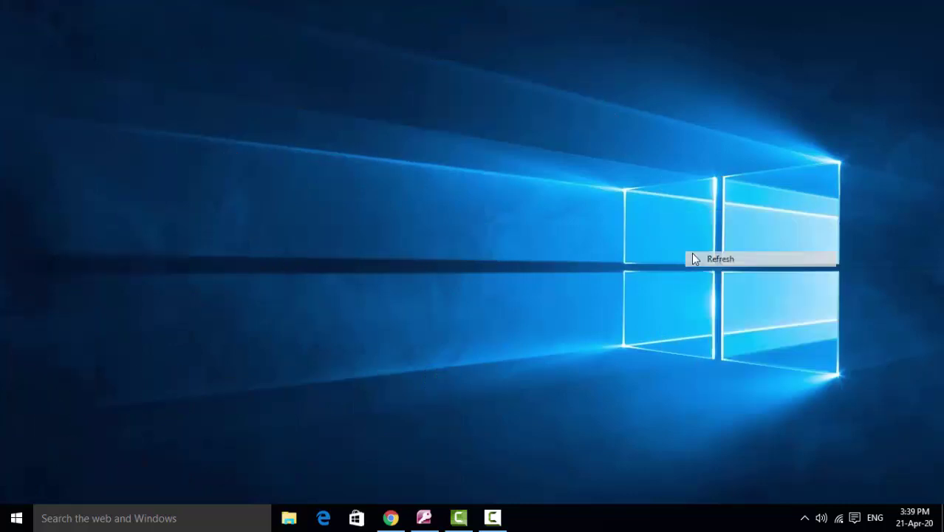
right_click(698, 278)
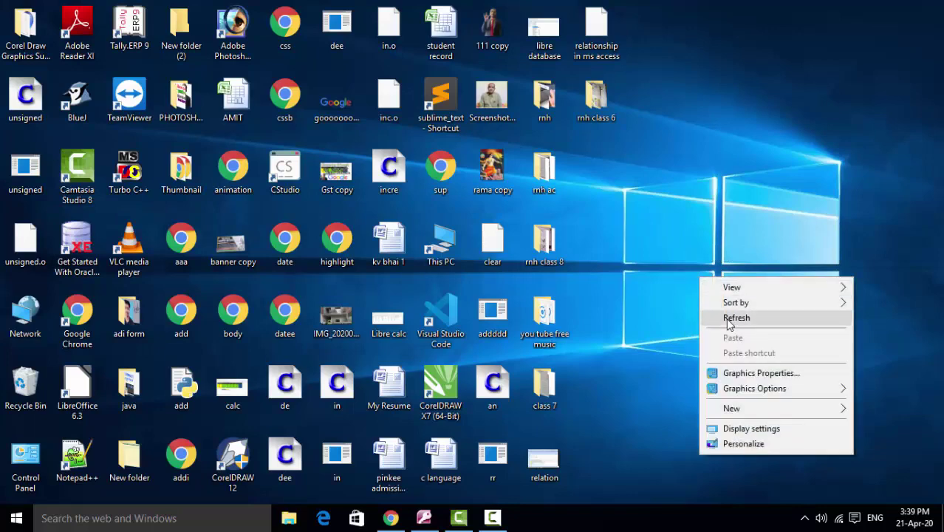
click(725, 317)
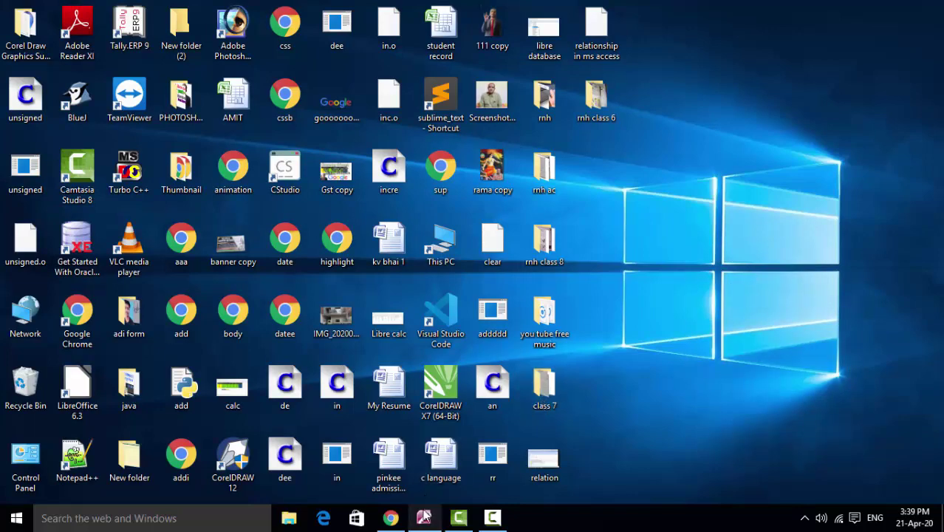
click(424, 517)
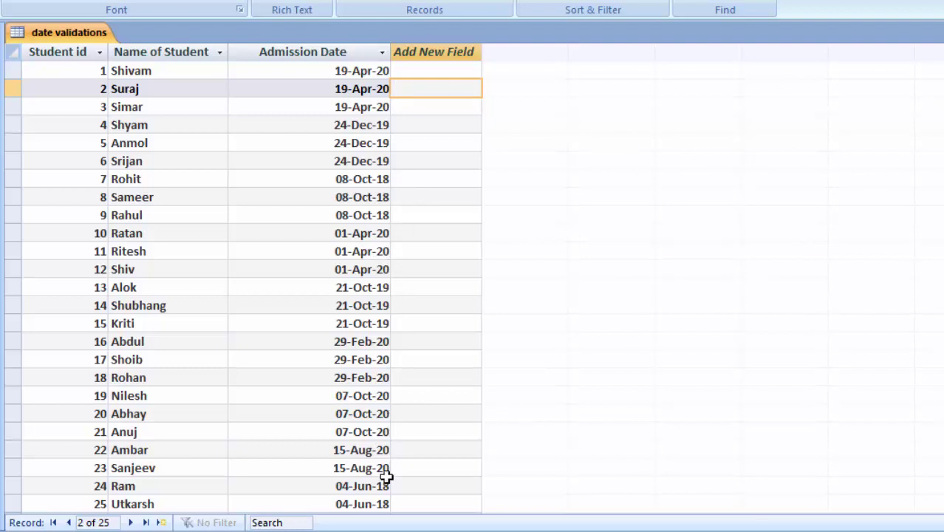
- Scroll down and back up through the 25 date validations records before creating a query
scroll(243, 288, down, 1)
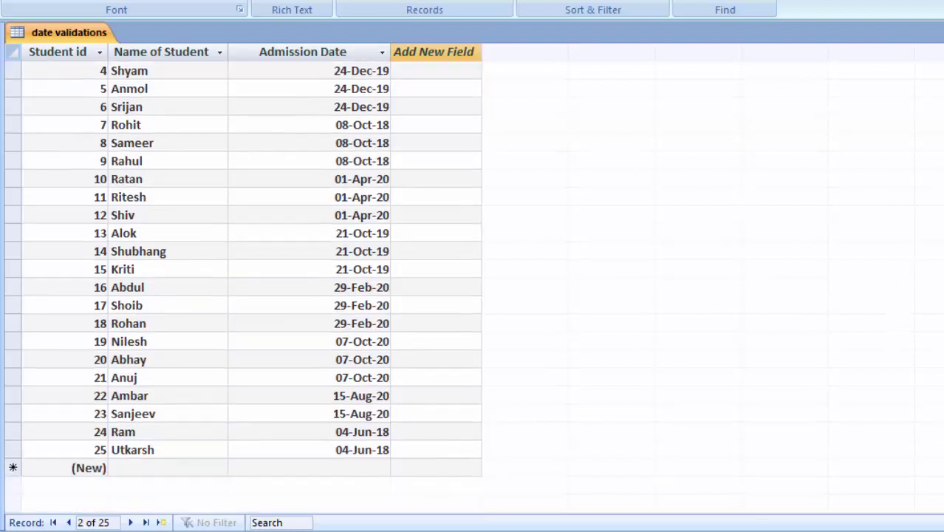
scroll(243, 288, down, 1)
scroll(243, 288, up, 1)
scroll(243, 289, up, 1)
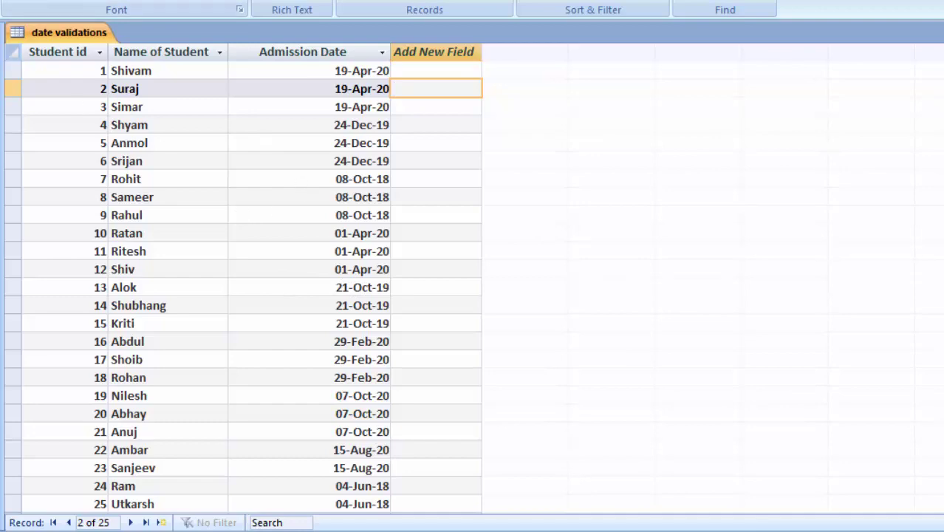
click(565, 2)
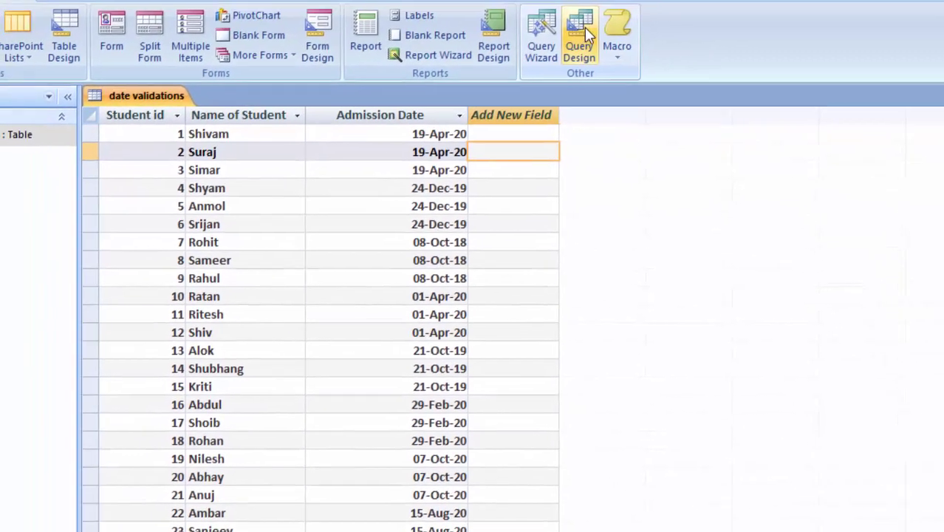
- Start a query design on date validations with Student id, Name of Student and Admission Date
click(610, 60)
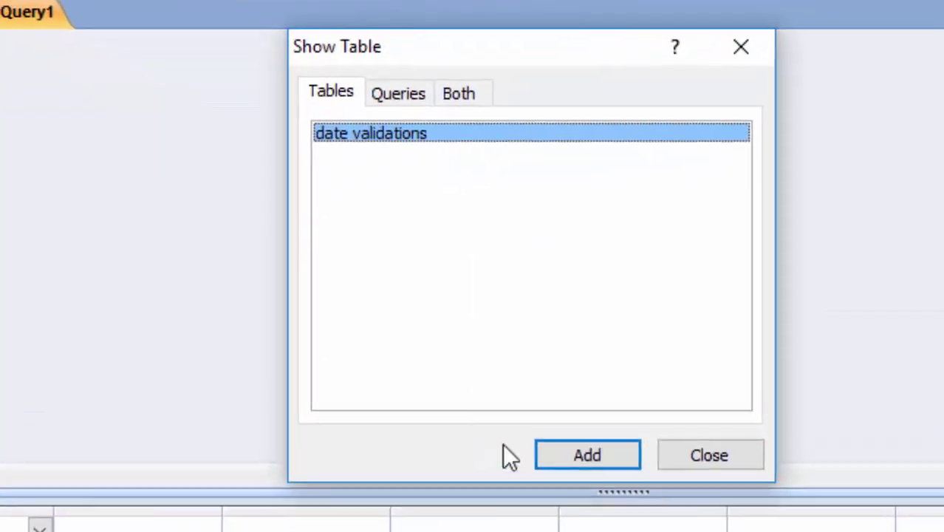
click(573, 459)
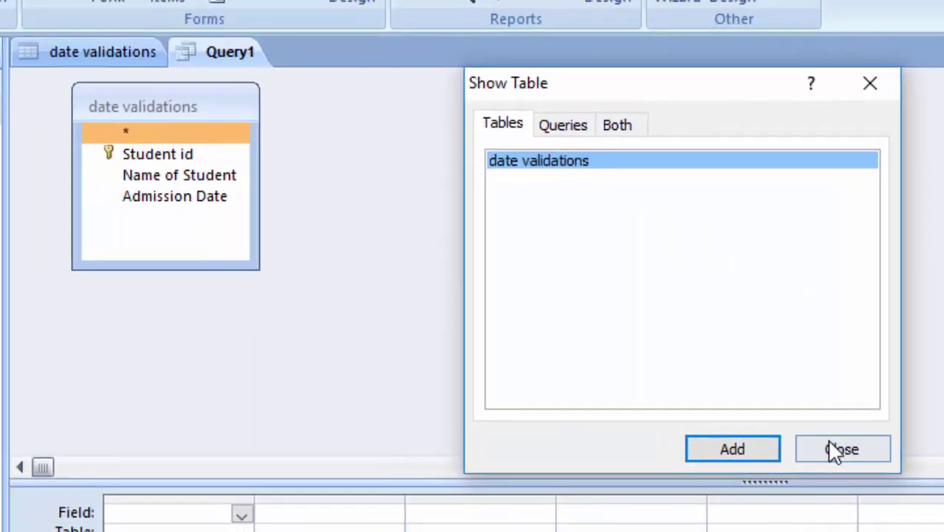
click(835, 450)
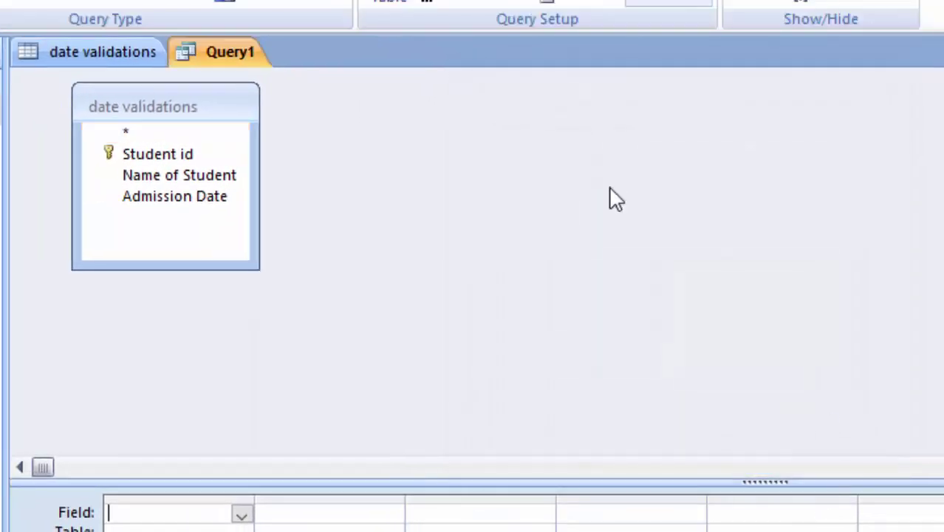
double_click(165, 155)
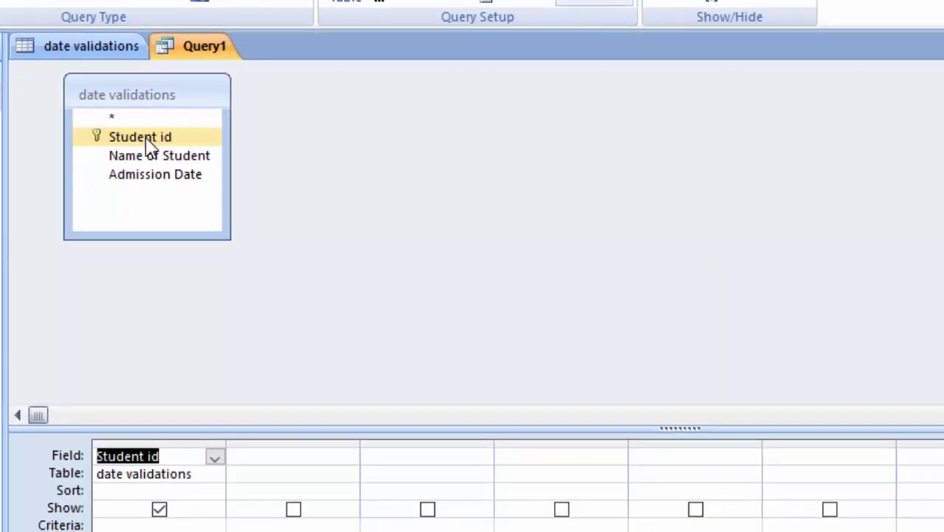
double_click(151, 155)
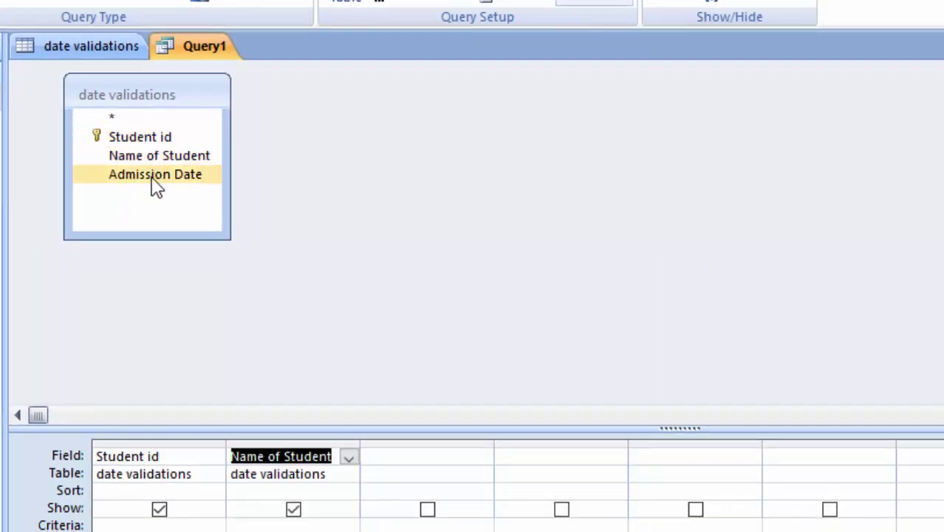
double_click(155, 175)
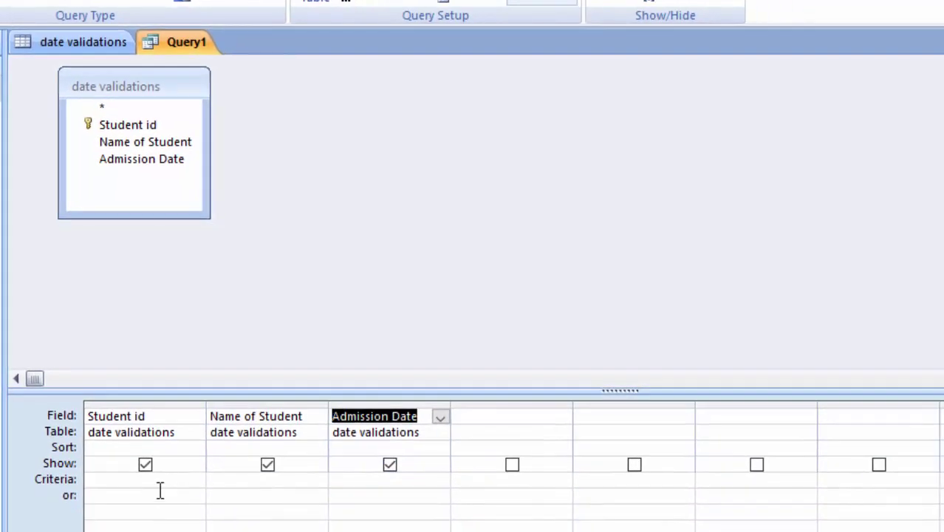
- Sort the query by Name of Student in Ascending order
click(118, 449)
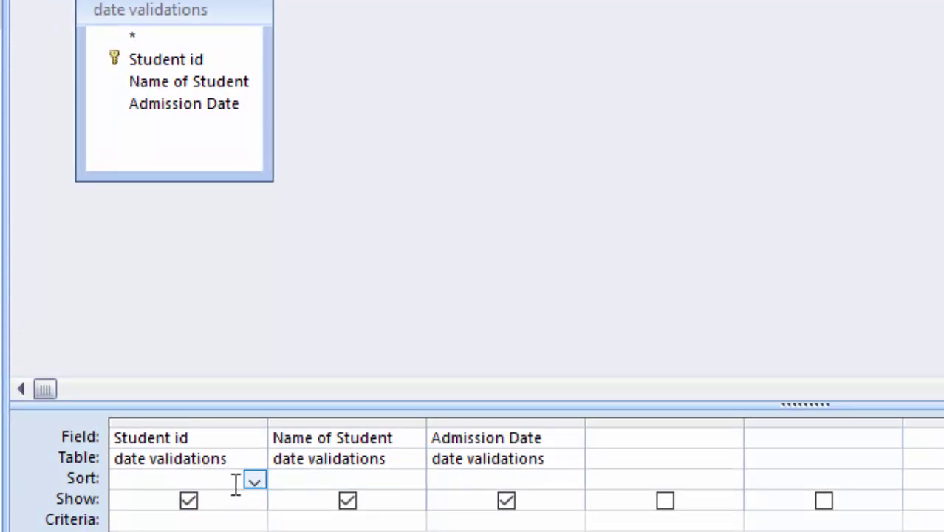
click(321, 481)
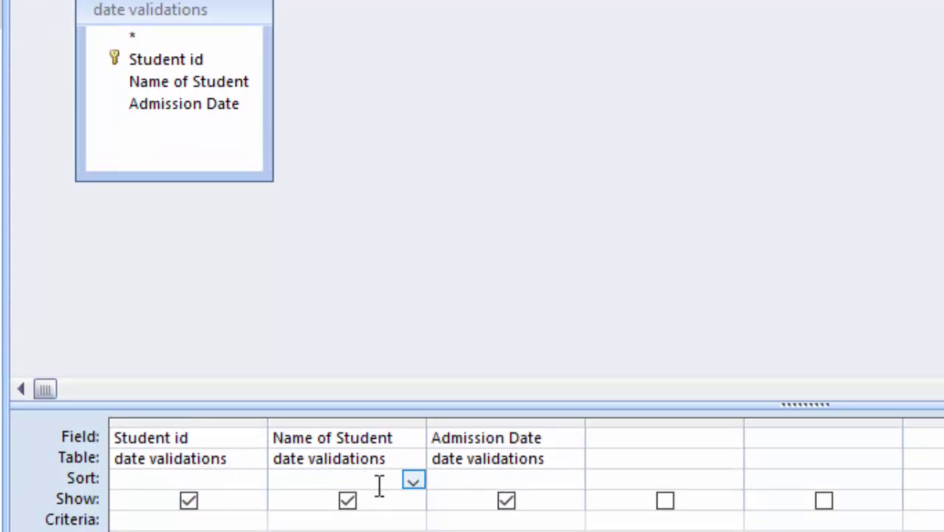
click(413, 481)
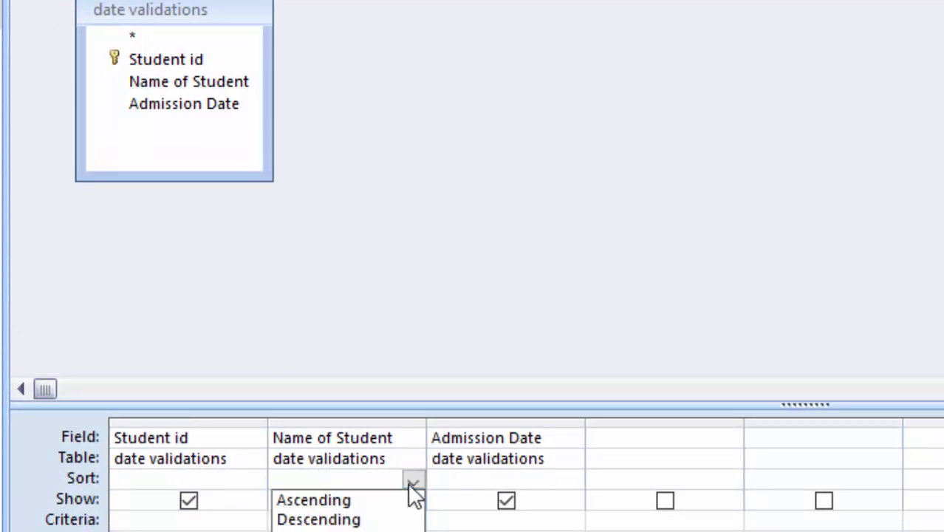
click(387, 504)
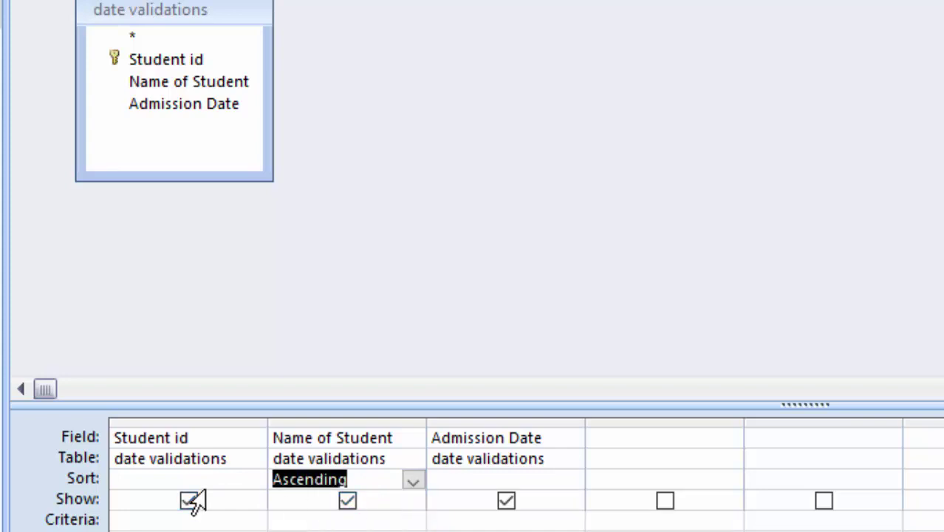
click(449, 522)
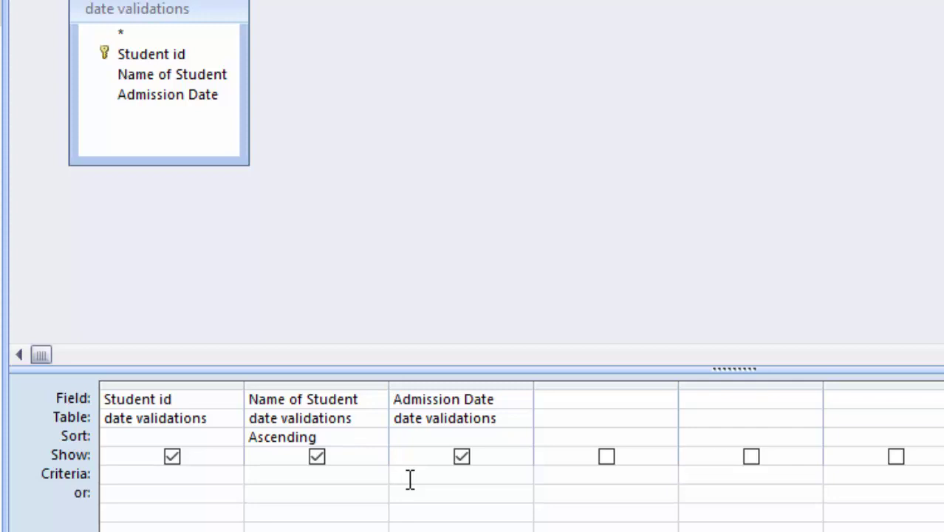
- Type 'Between 1-may-18' in the Admission Date criteria cell, fixing the date format
text(B)
text(etwee)
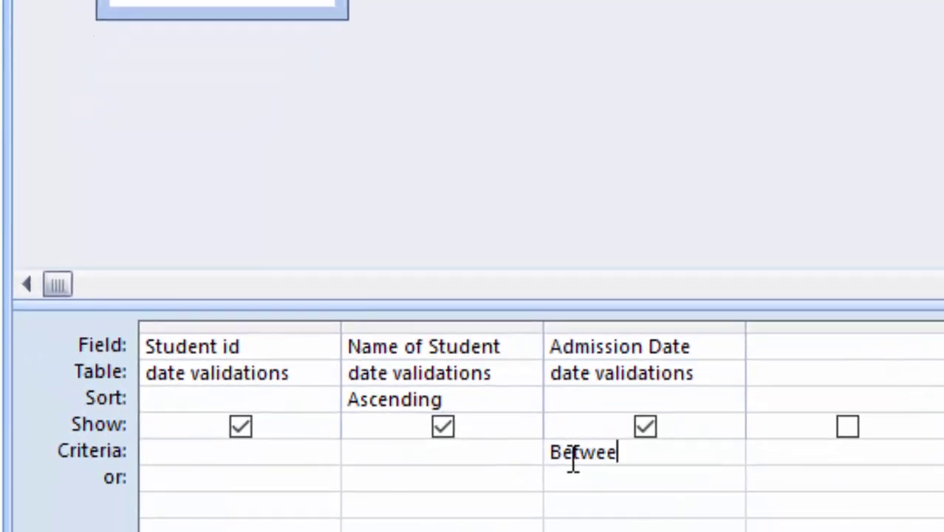
text(n)
text( 1 )
text(m)
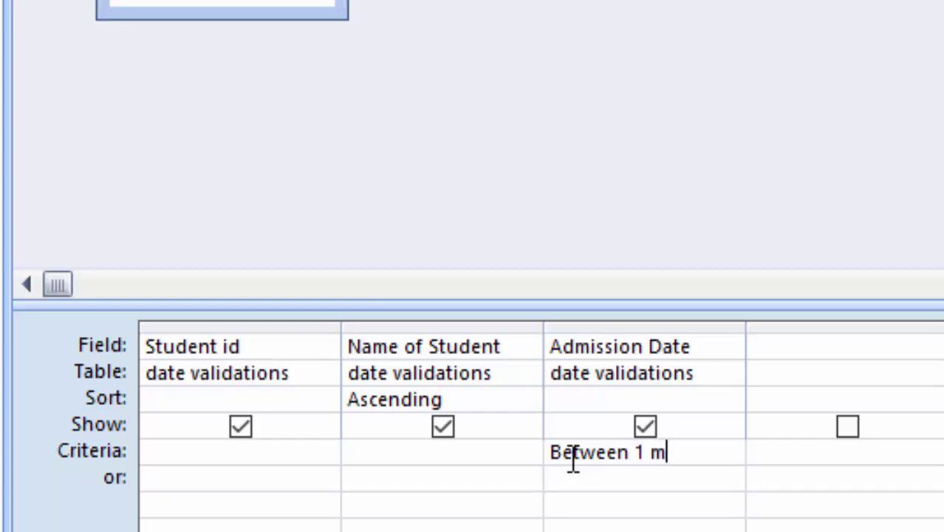
text(ay)
click(646, 454)
key(BackSpace)
text(-)
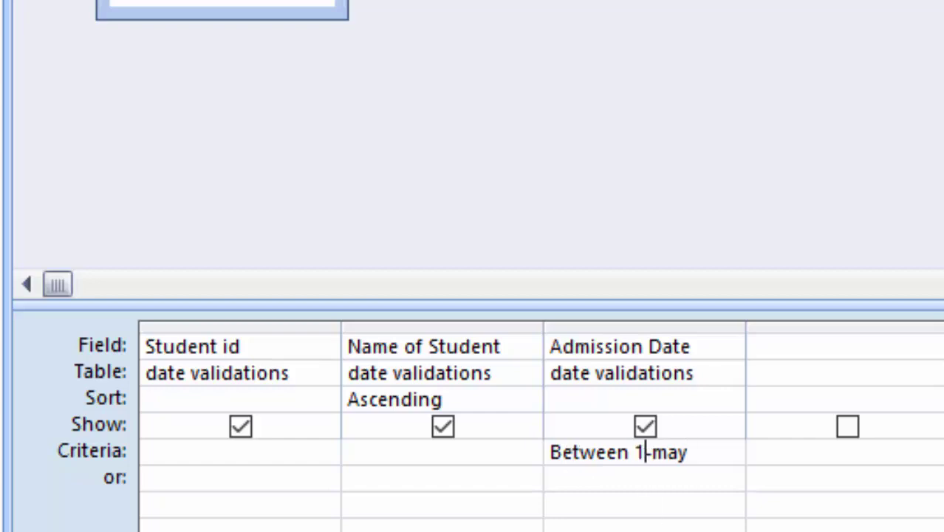
key(BackSpace)
text(1)
click(707, 452)
text(-18)
- Widen the Admission Date column and finish the range with 'and 2-apr-2020'
drag(744, 327, 845, 380)
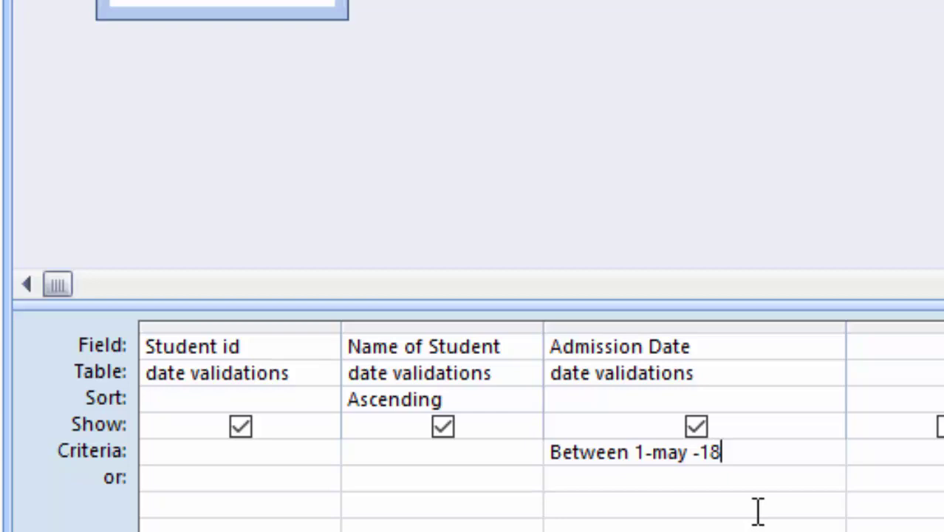
text(a)
key(BackSpace)
text(and )
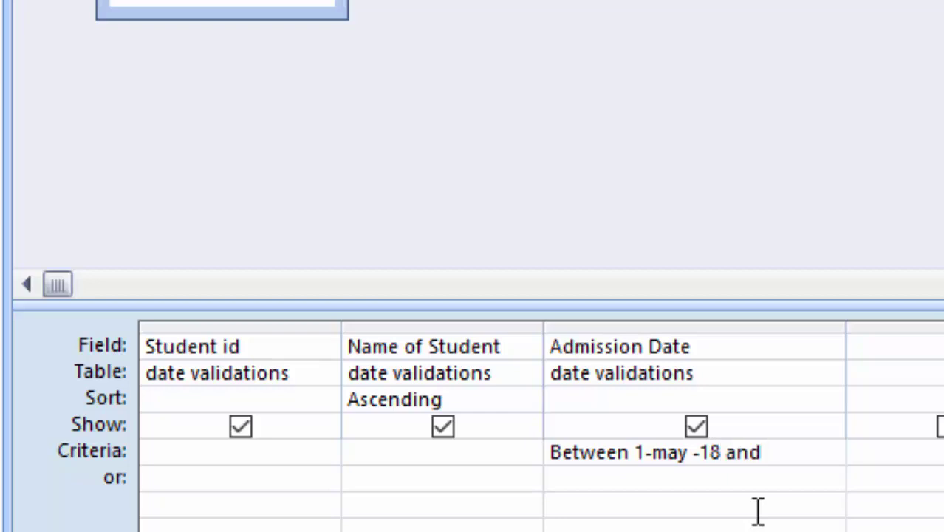
text(2 )
text(apr)
key(BackSpace)
text(-apr)
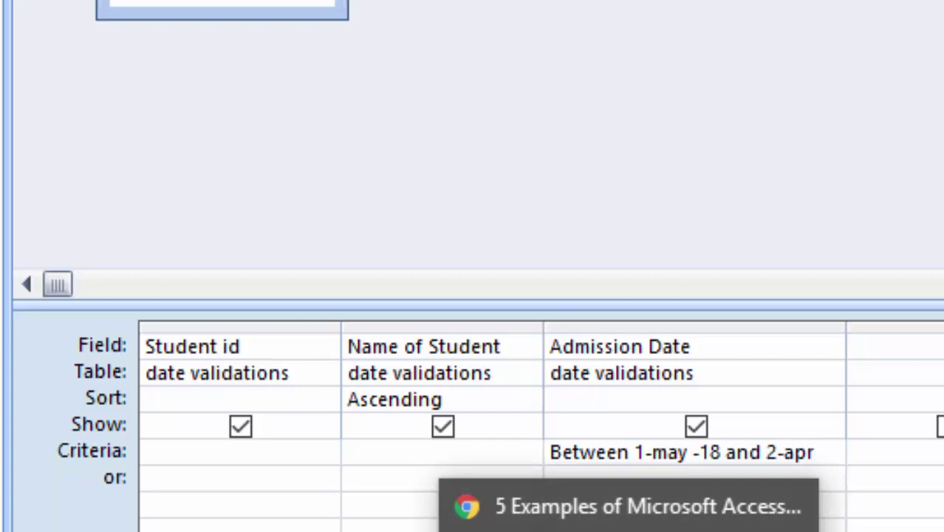
text(-2)
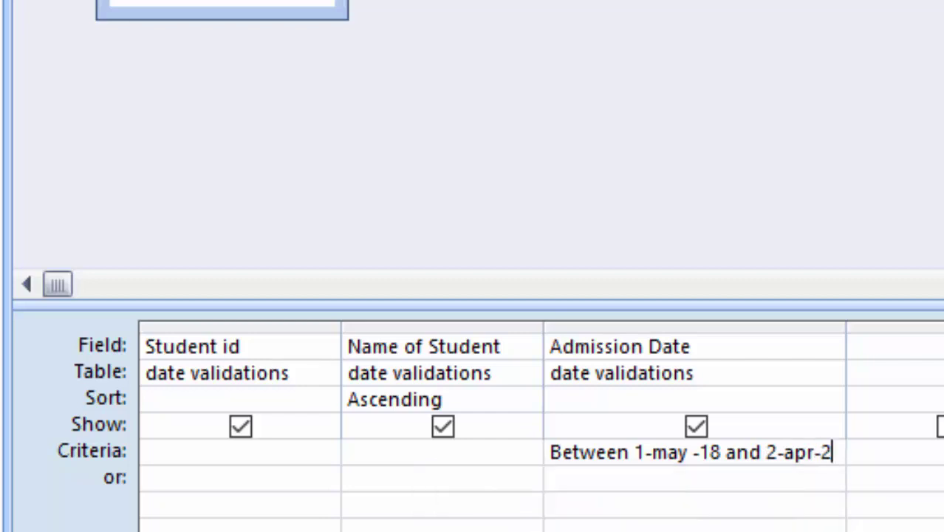
text(020)
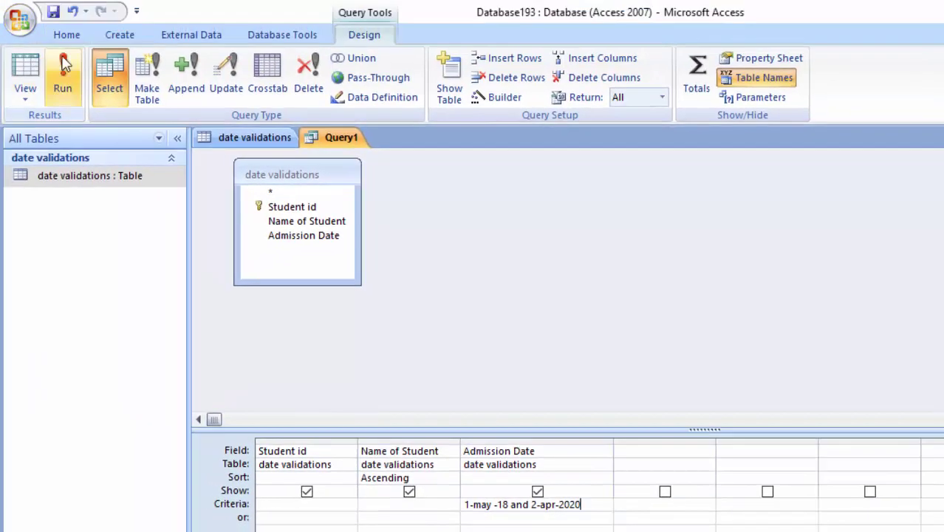
- Run Query1, returning 17 students sorted by name, admitted 04-Jun-18 to 01-Apr-20
click(9, 15)
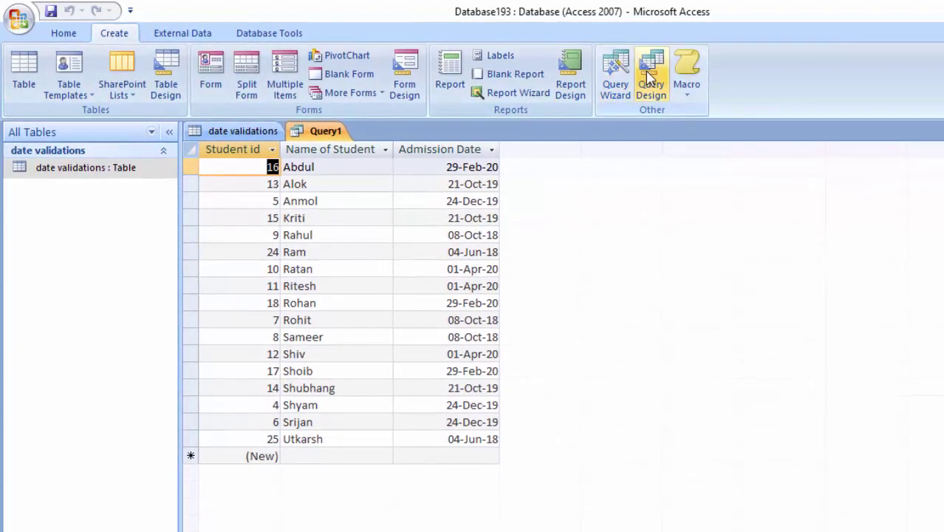
- Create Query2 from date validations with Student id, Name of Student and Admission Date
click(650, 79)
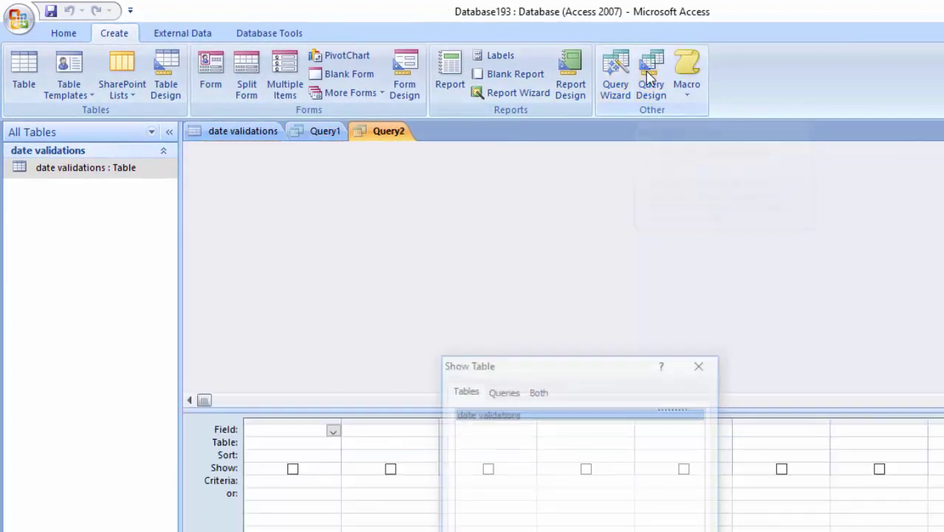
double_click(487, 414)
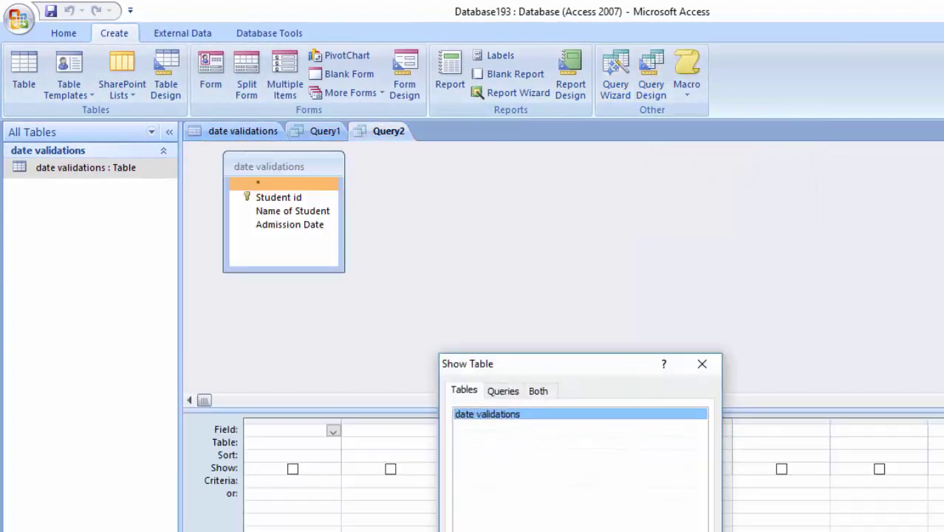
key(Escape)
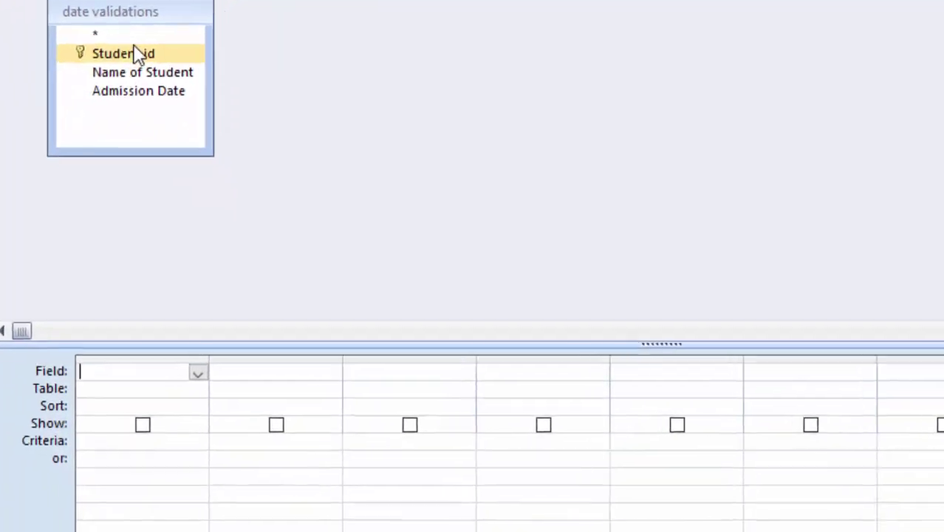
double_click(133, 45)
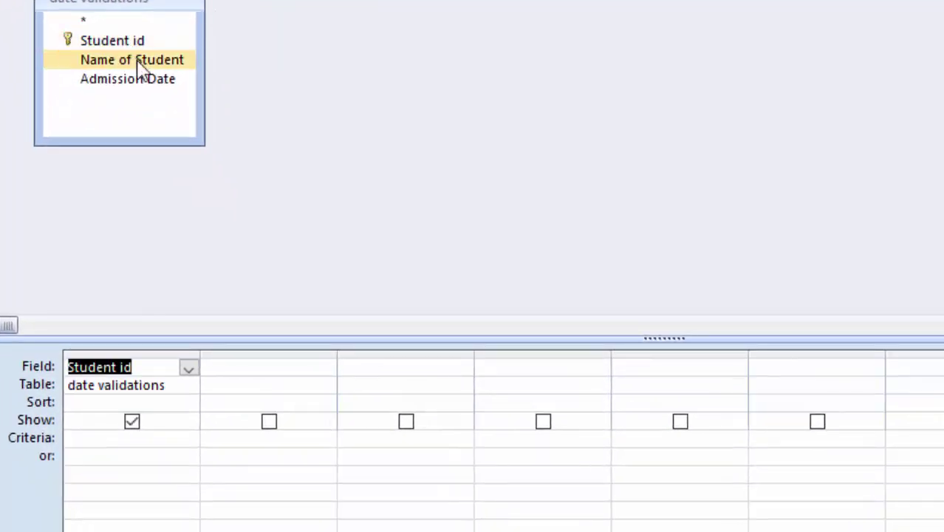
double_click(140, 60)
double_click(137, 81)
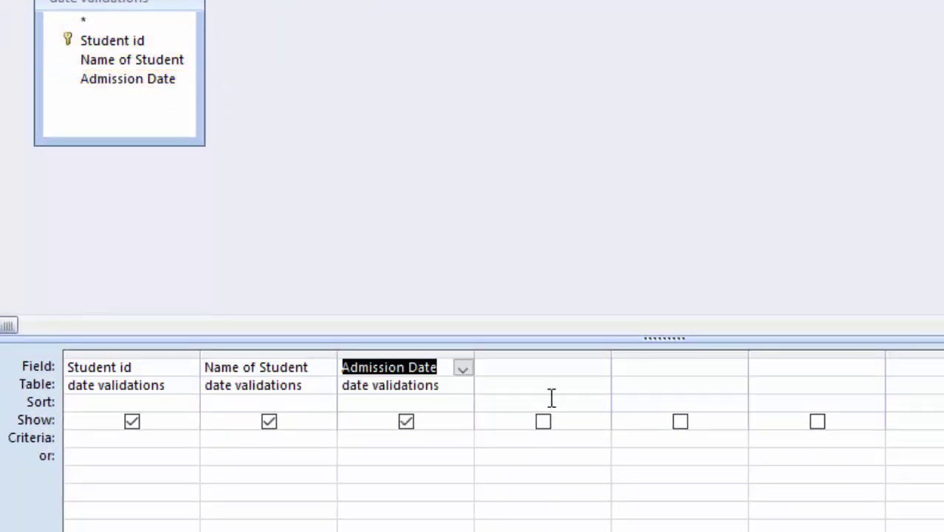
- Enter 'Between 1-jan' as the Admission Date criterion, replacing the space with a hyphen
click(356, 440)
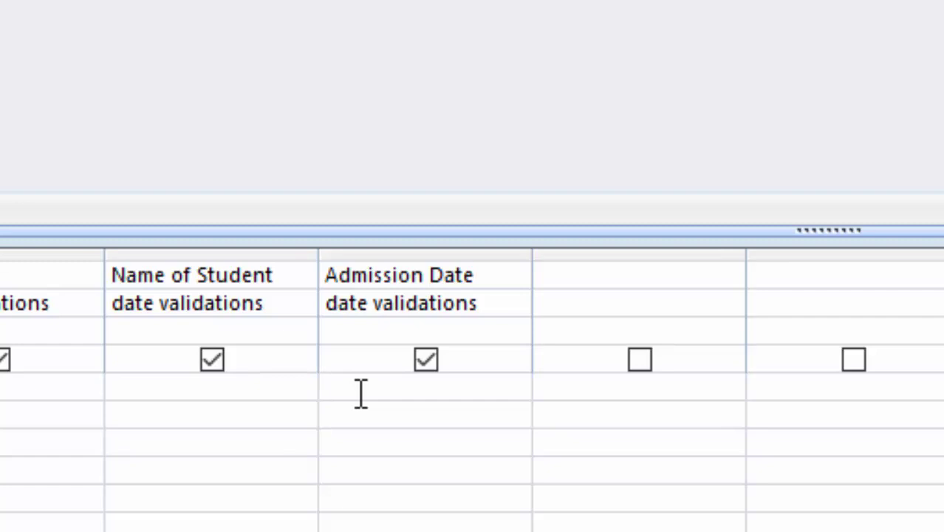
text(Be)
text(t)
text(ween)
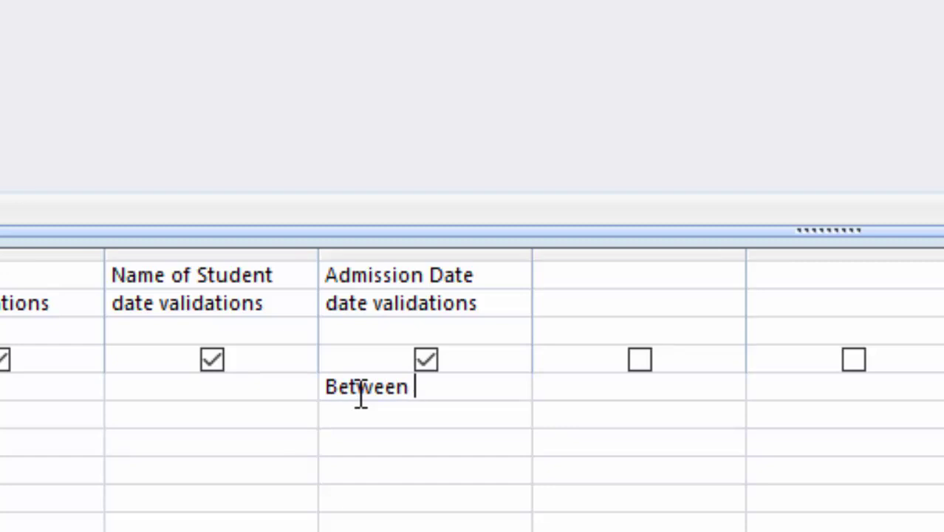
text( 1)
text( jan)
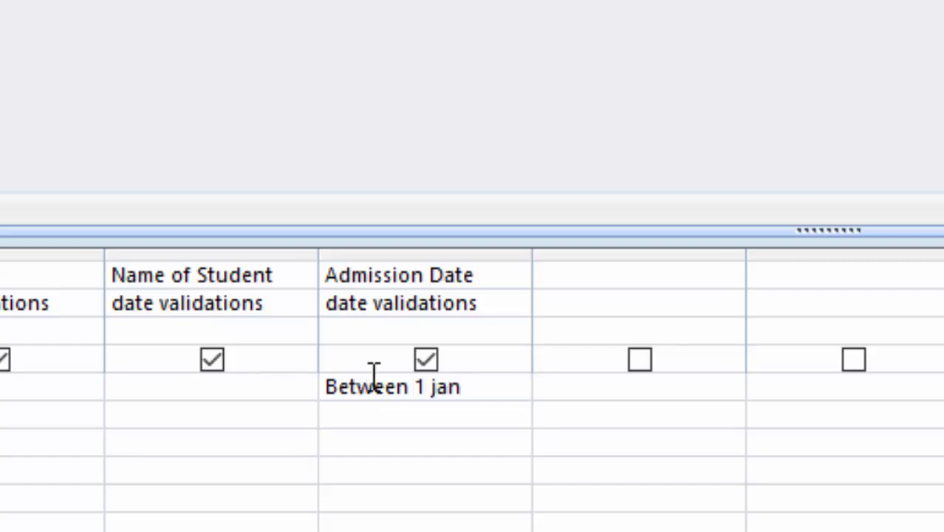
click(433, 387)
key(BackSpace)
text(-)
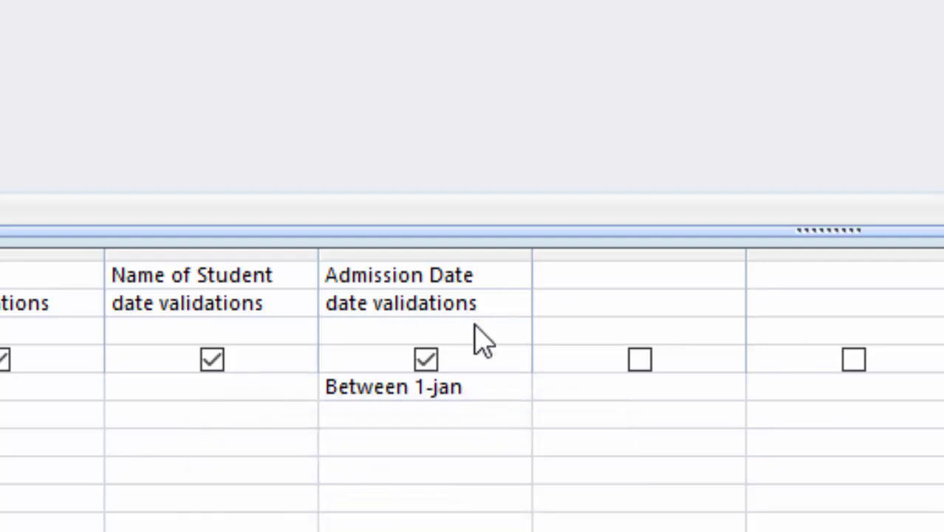
- Dismiss the missing-And warning and extend the criterion with '-18 and 20-mar2018'
click(478, 371)
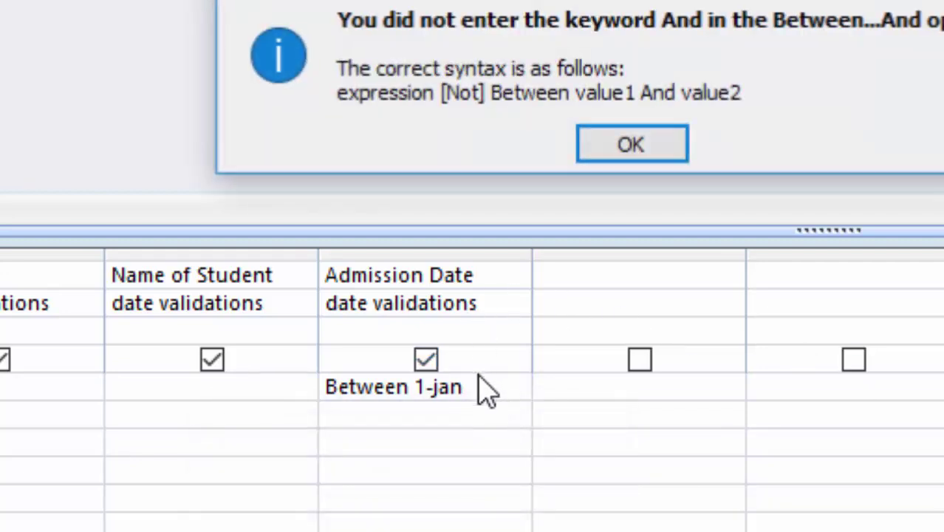
click(626, 147)
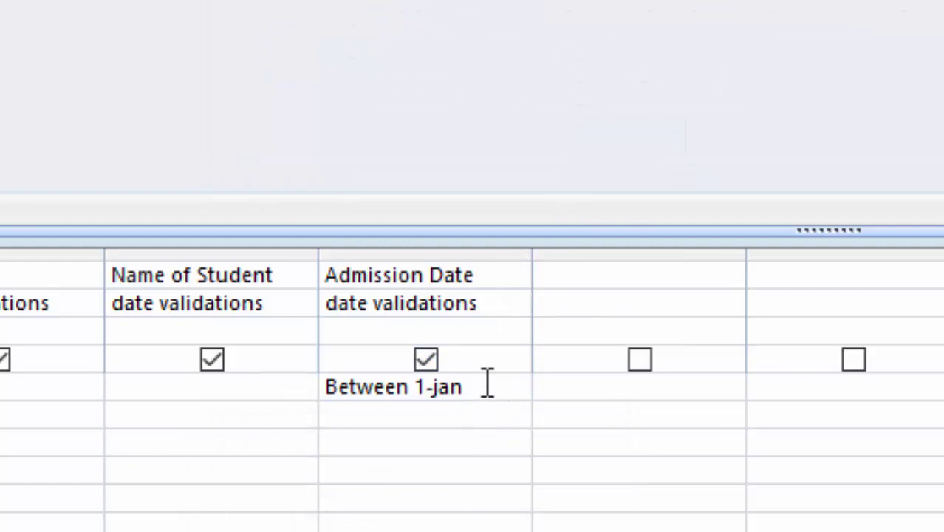
text(-)
text(18)
text( and)
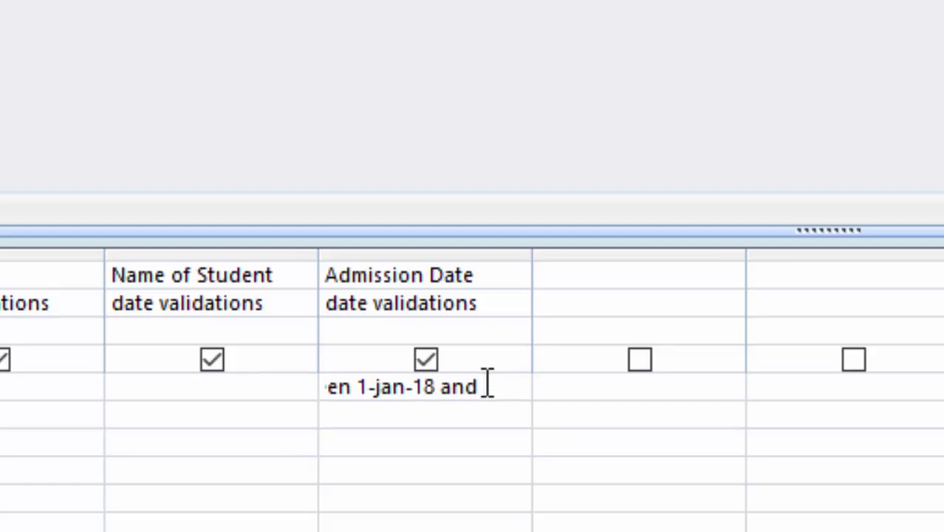
text( 20)
text(-m)
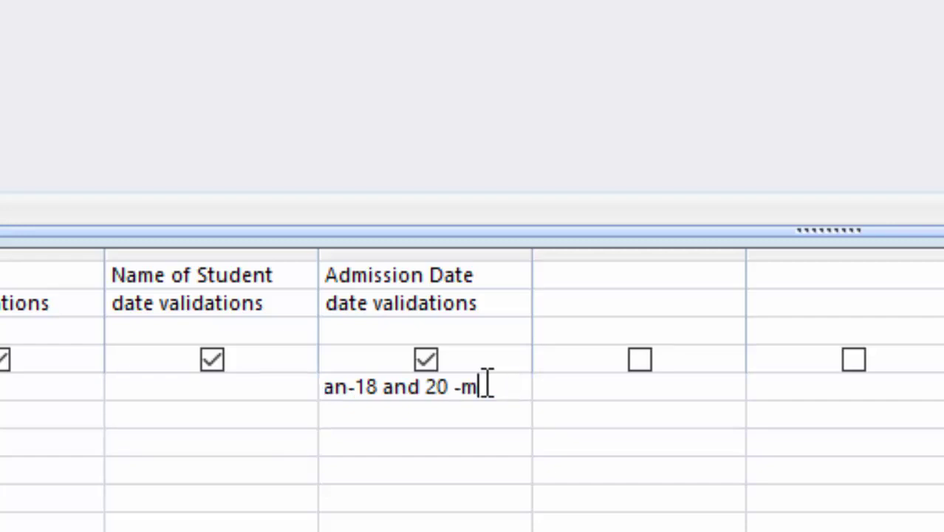
text(ar-)
text(2)
text(018)
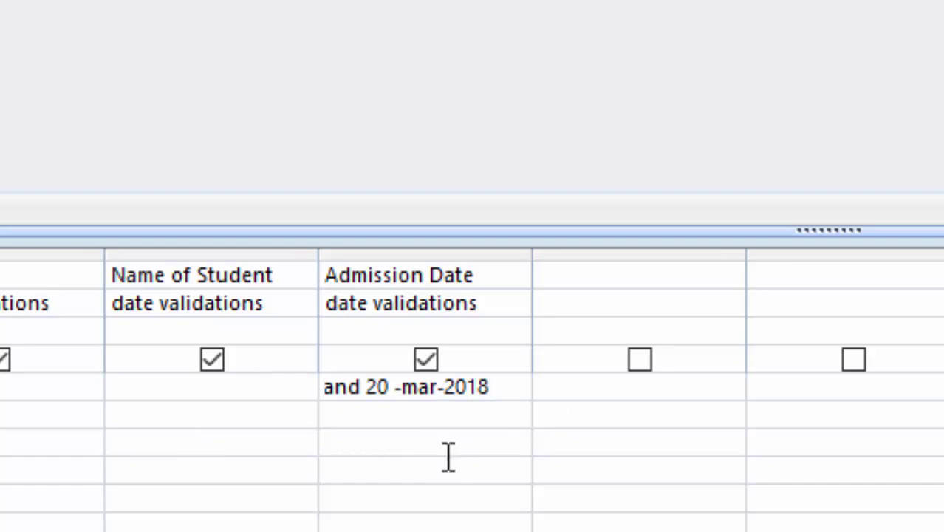
- Run Query2, which returns no records, and check the table's admission dates
click(295, 395)
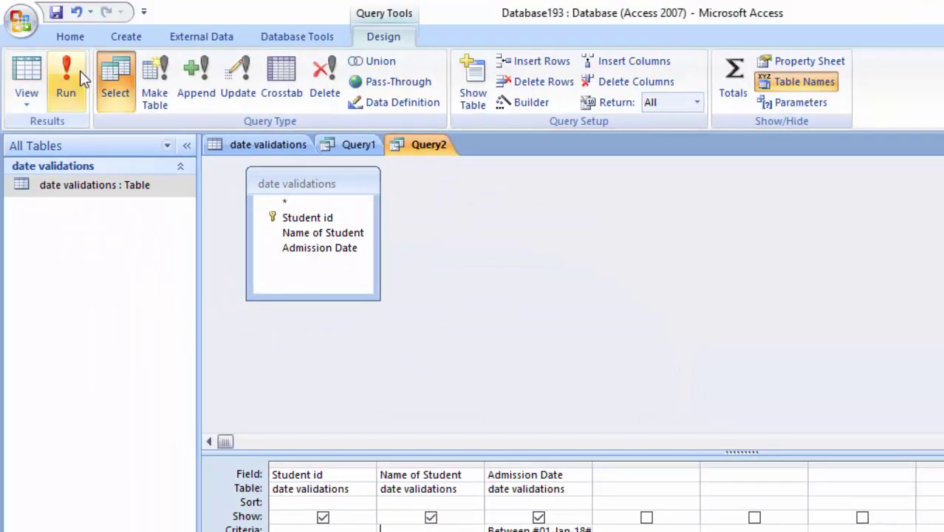
click(80, 70)
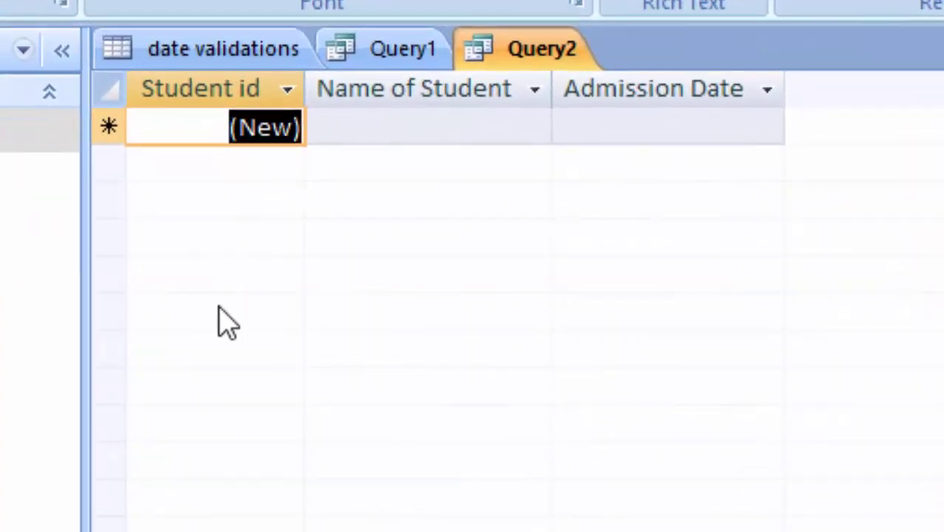
click(223, 55)
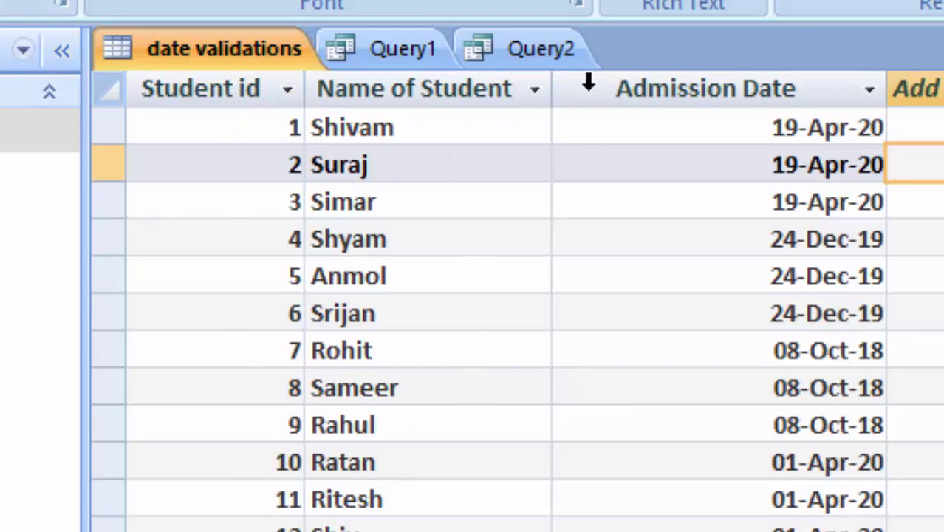
click(517, 1)
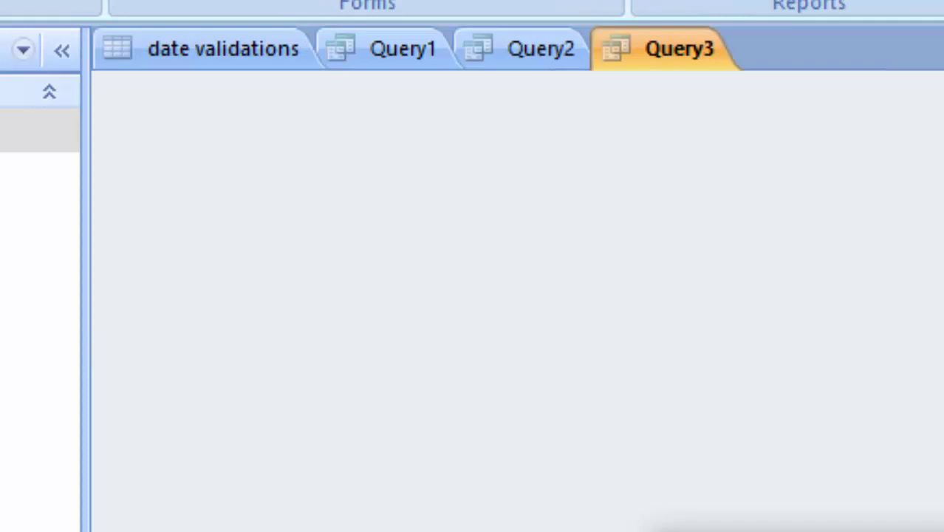
- Add date validations to Query3 with the Student id and Admission Date fields
key(Return)
key(Escape)
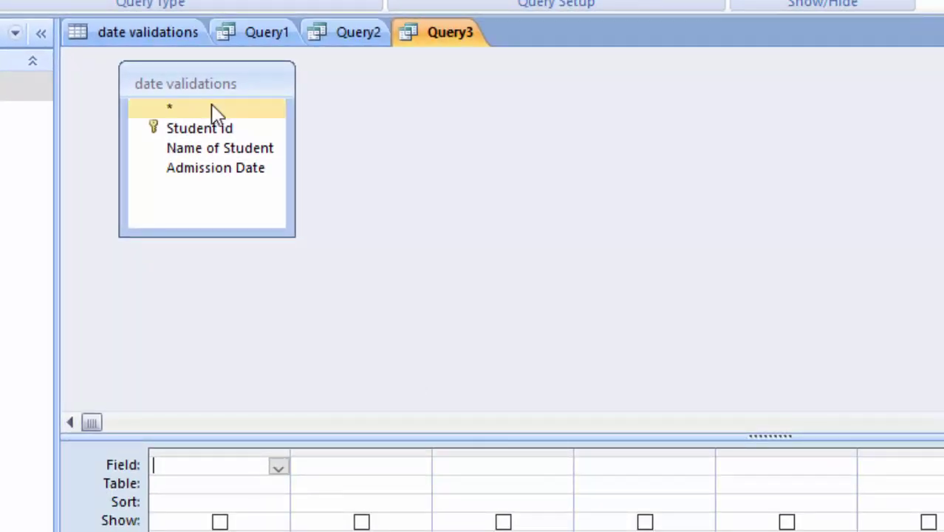
double_click(220, 131)
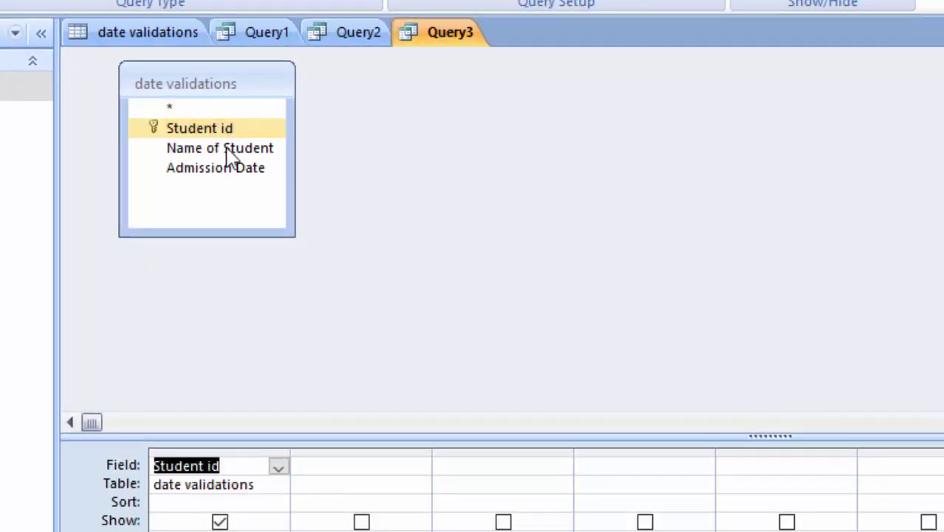
double_click(235, 171)
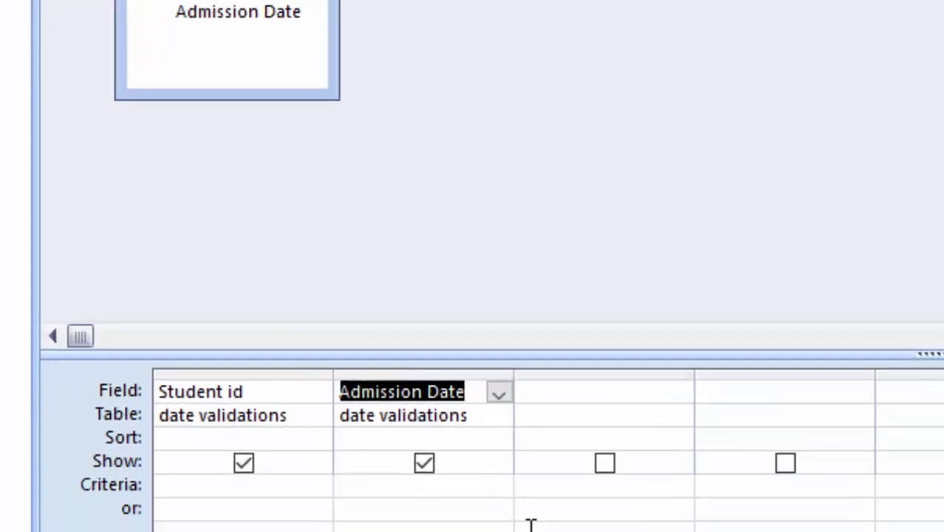
click(447, 418)
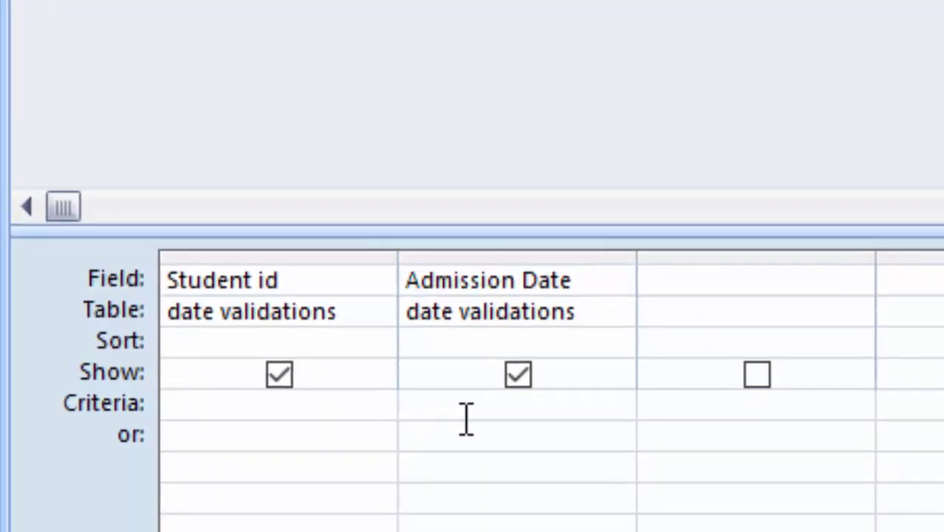
- Enter the Admission Date criterion Between 1-6-2018 and 19-6-2019 in Query3
text(B)
text(etwee)
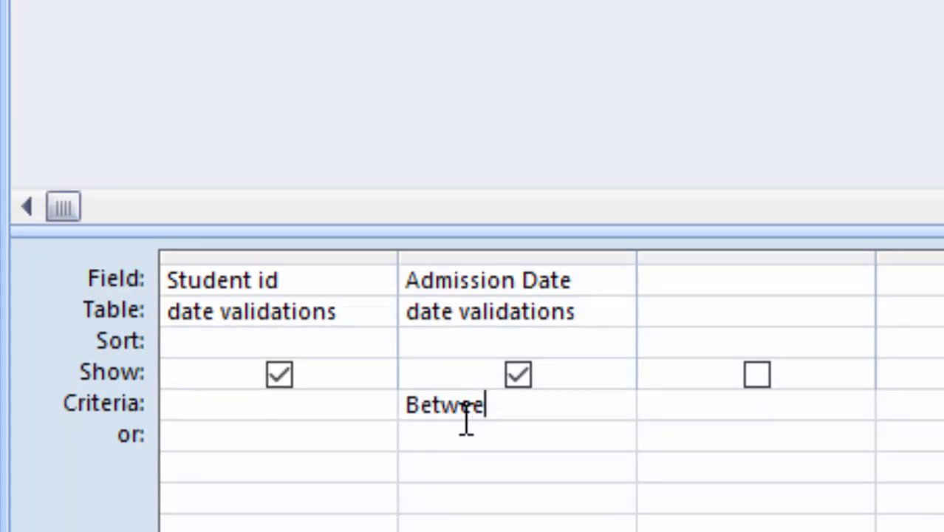
text(n )
text(1-)
text(6-2)
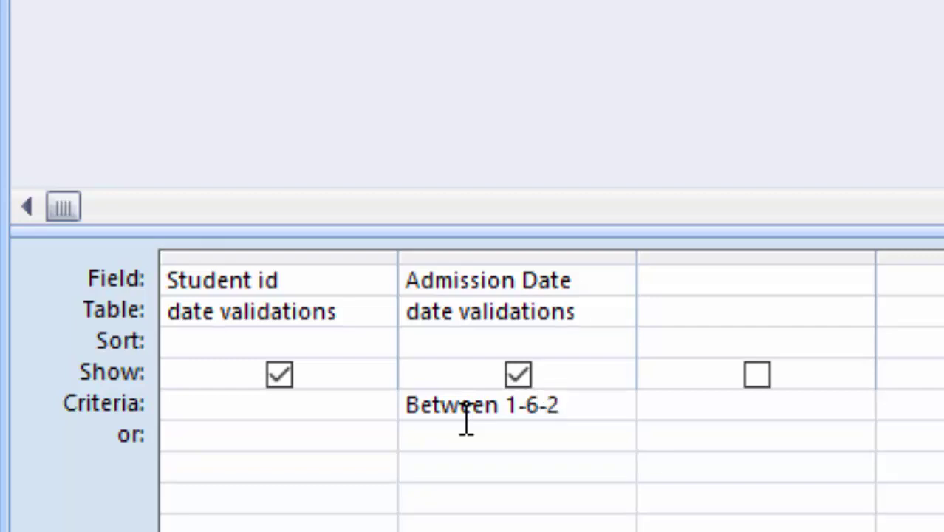
text(018)
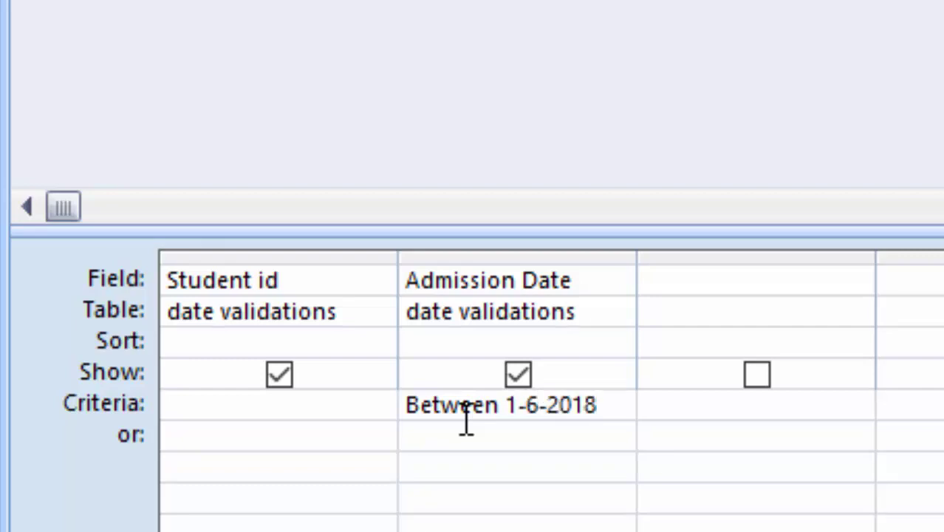
text(a)
text(nd )
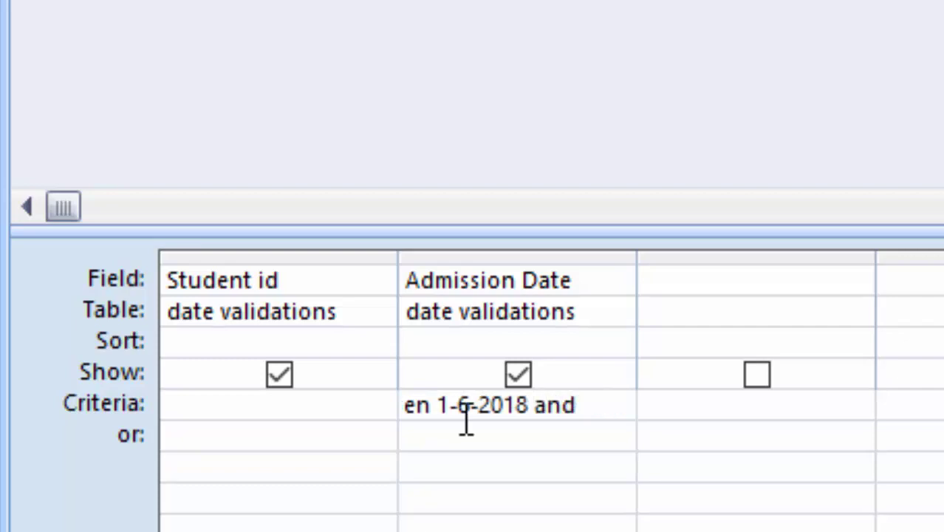
text(19-)
text(6-2)
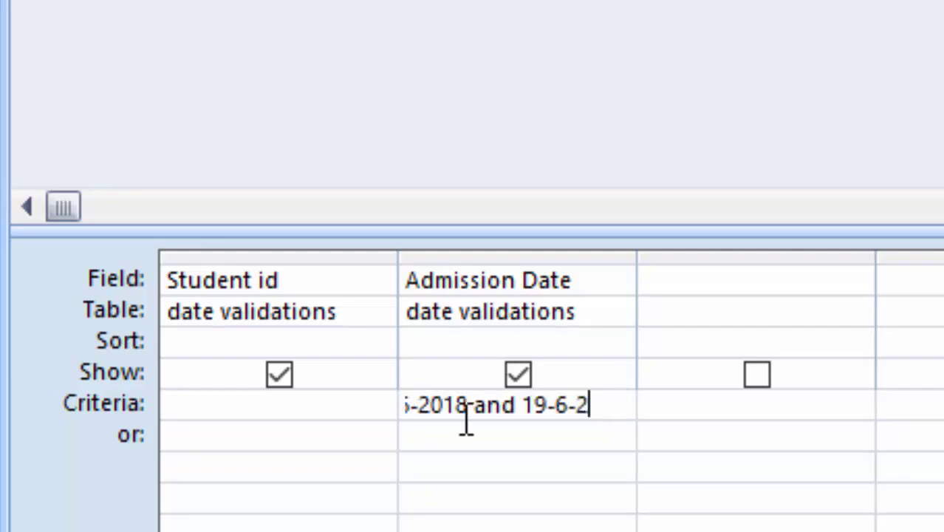
text(01)
text(9)
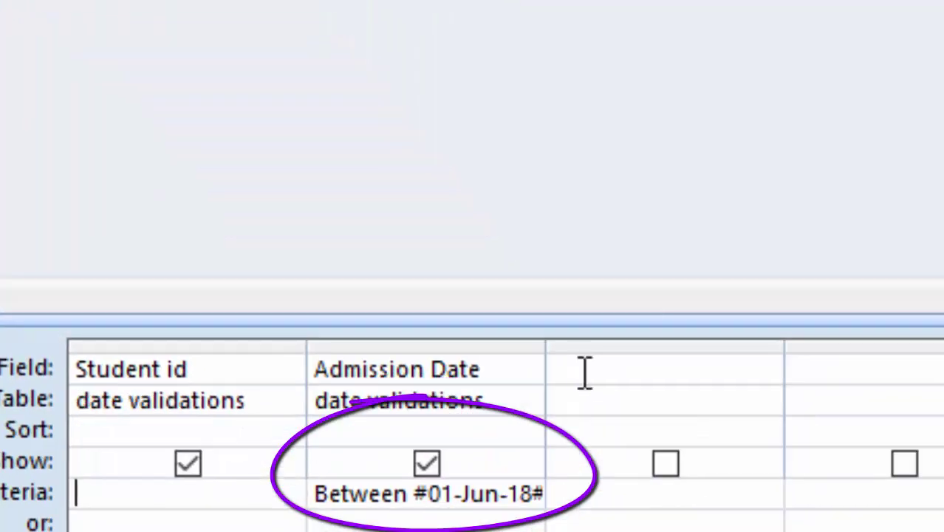
- Widen the Admission Date column to show the full Between #01-Jun-18# And #19-Jun-19# criterion
mouse_move(548, 337)
mouse_down()
mouse_move(670, 427)
mouse_move(675, 443)
mouse_up()
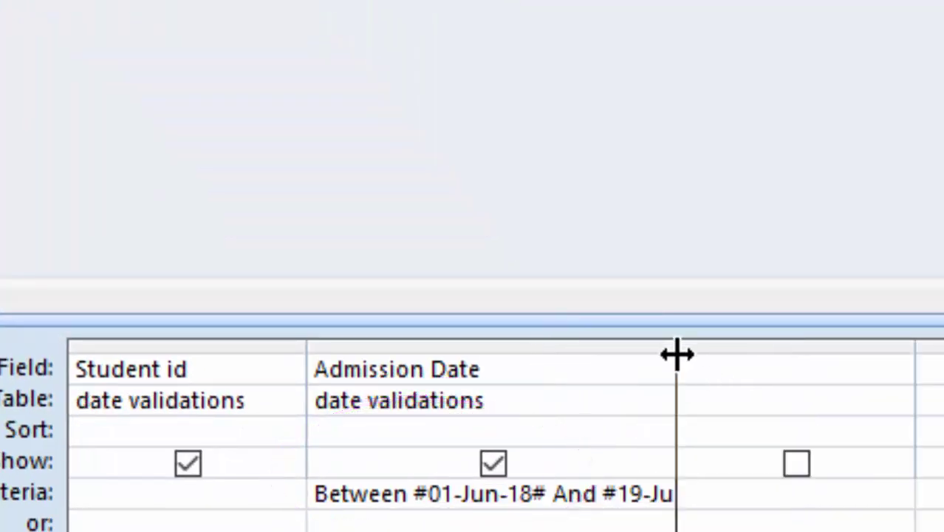
drag(676, 355, 785, 449)
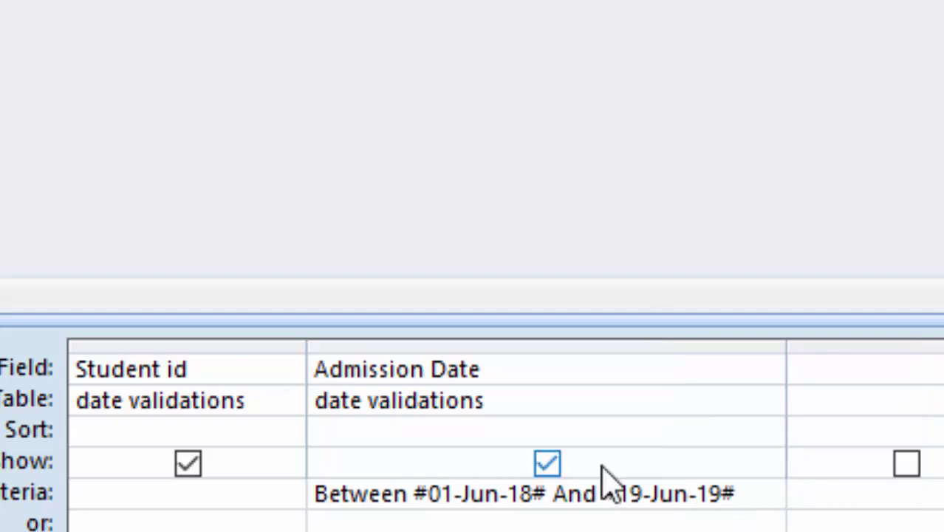